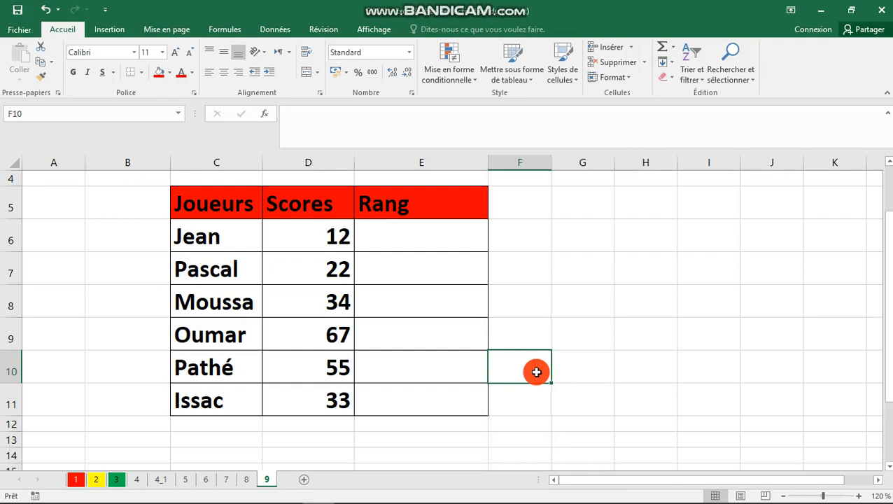
left_click(567, 398)
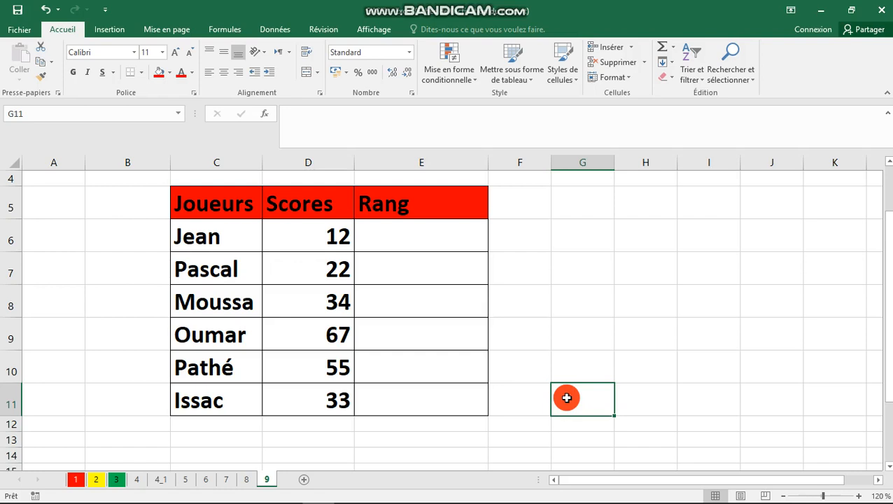
left_click(532, 297)
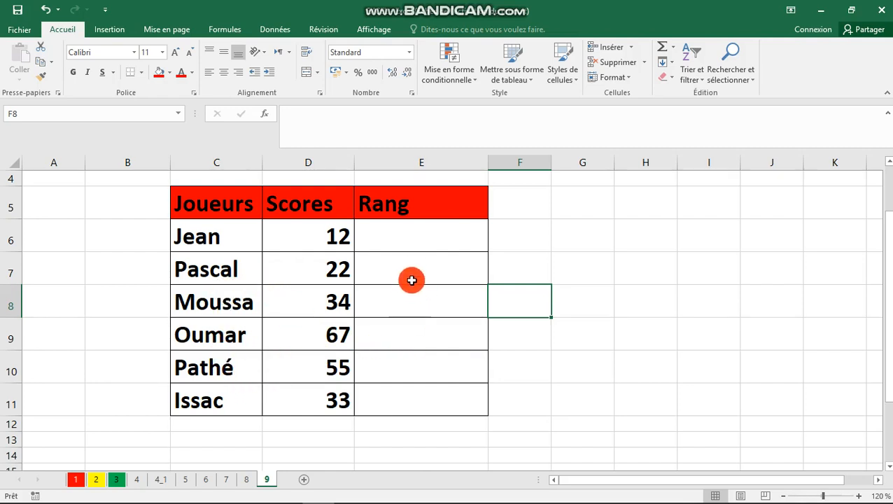
Step: In cell E6, enter the rank formula =RANG(D6;$D$6:$D$11) with the score range as an absolute reference
left_click(412, 237)
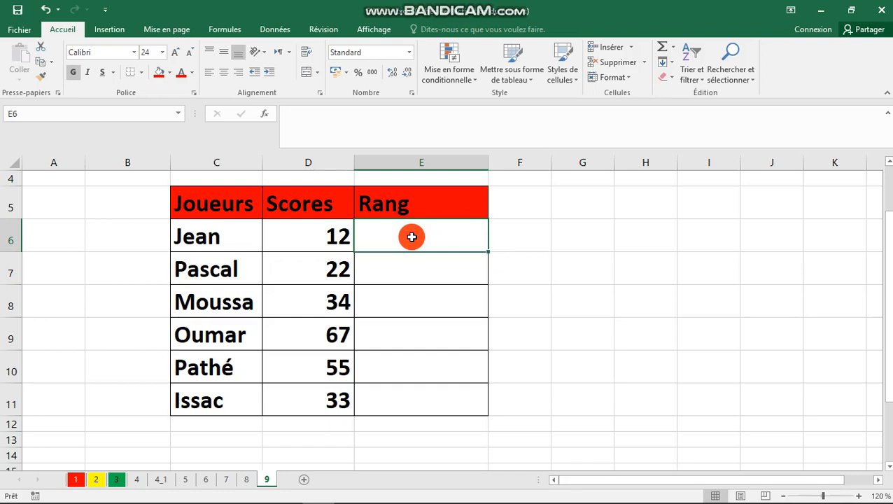
type("=")
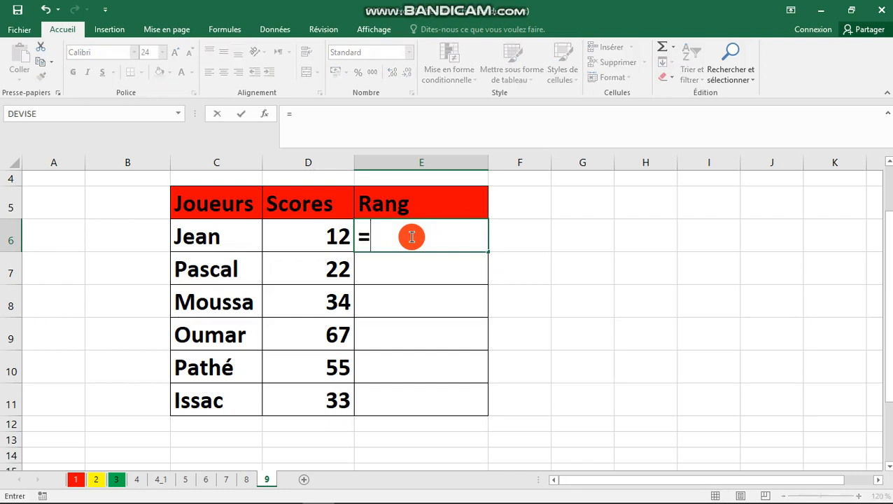
type("ran")
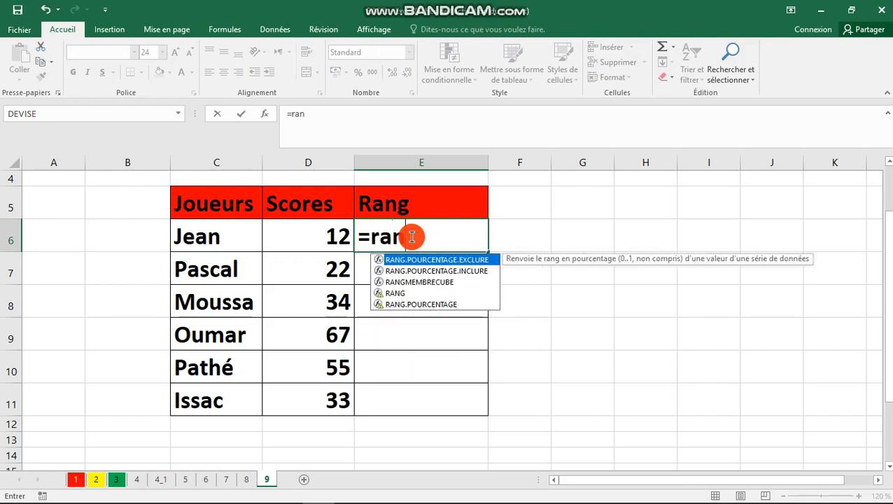
left_click(400, 295)
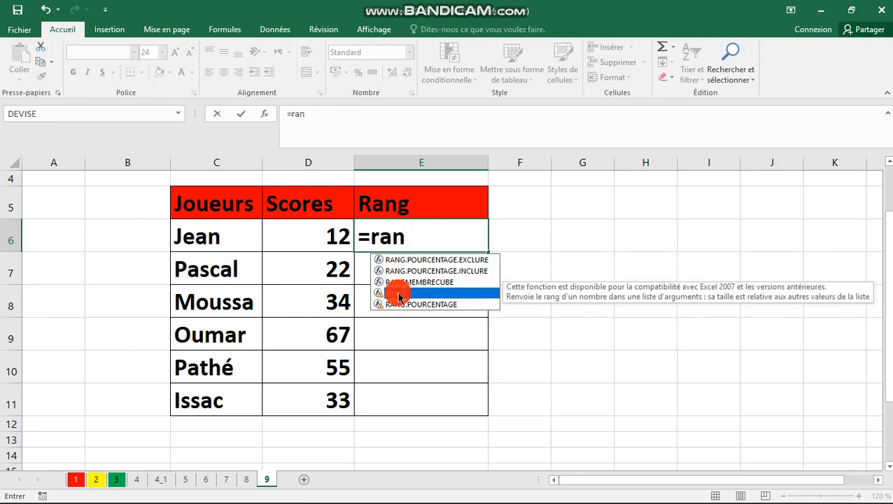
double_click(399, 294)
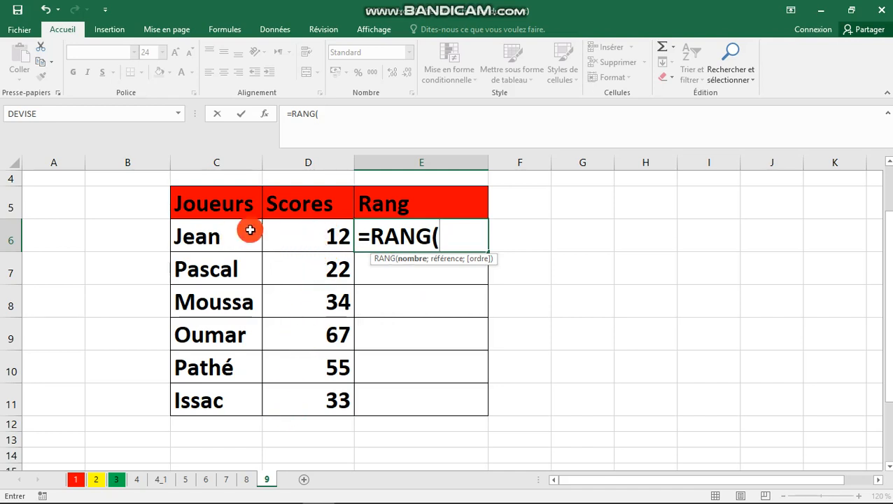
left_click(318, 240)
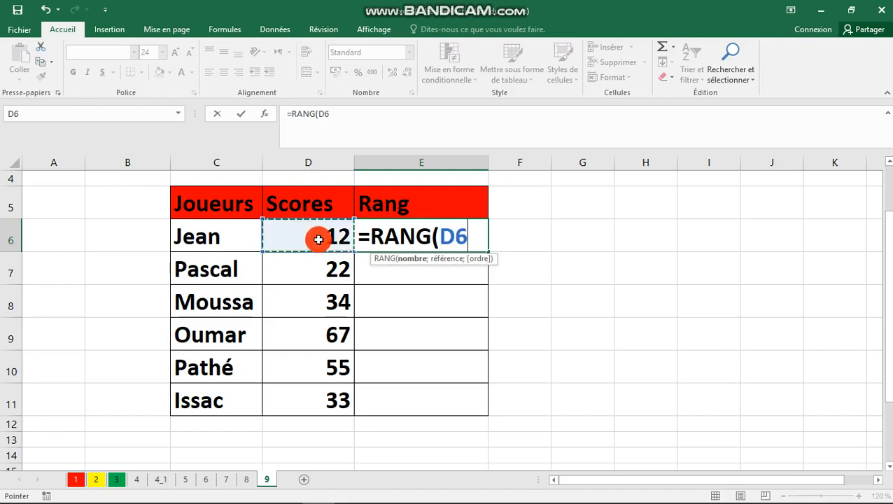
type(";")
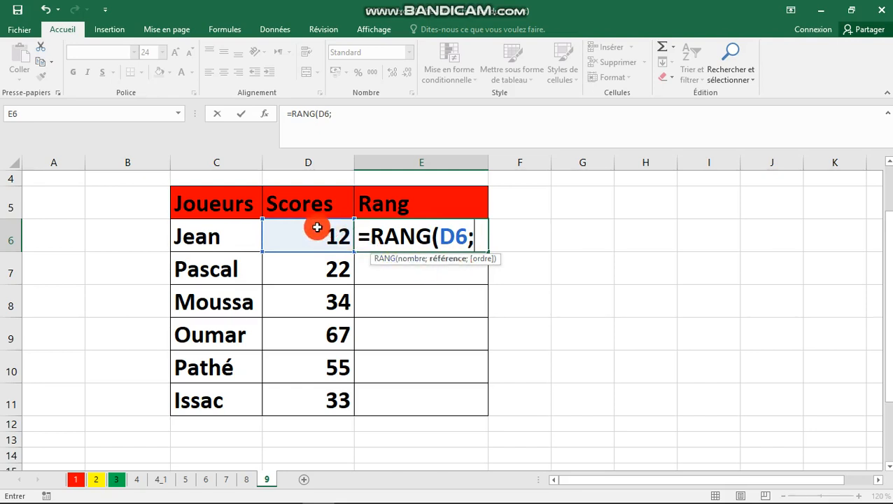
left_click_drag(317, 227, 309, 389)
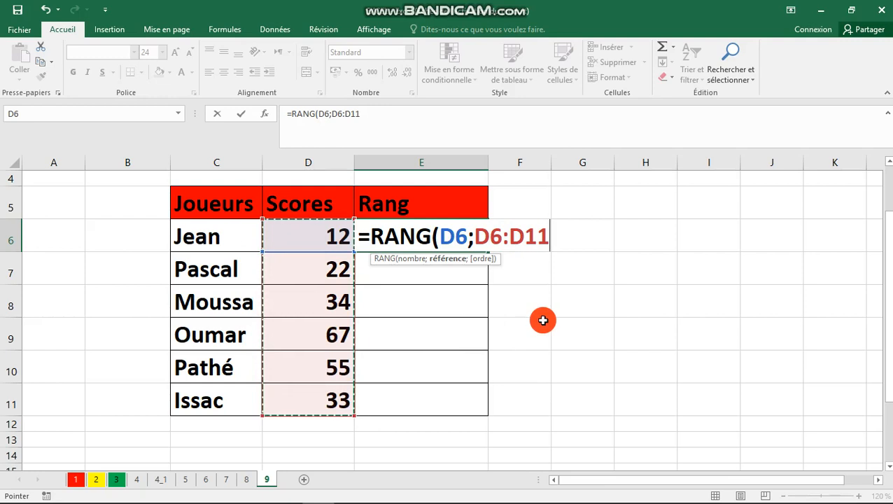
key("F4")
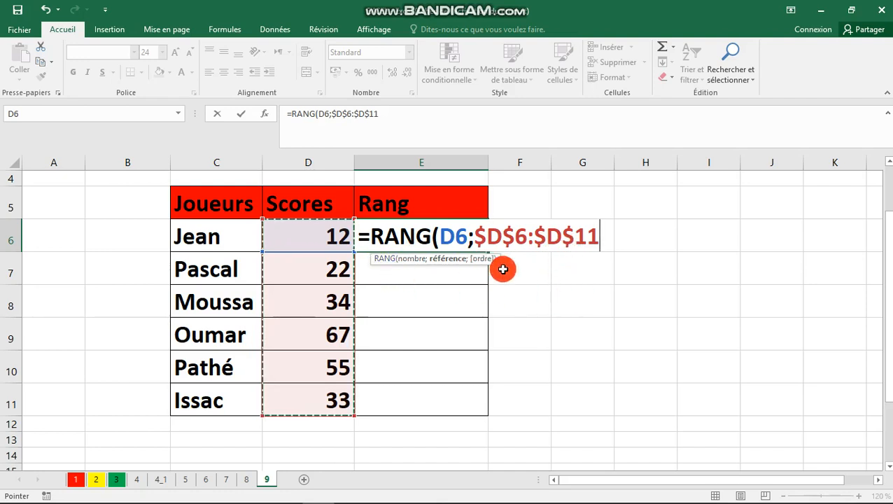
key("Return")
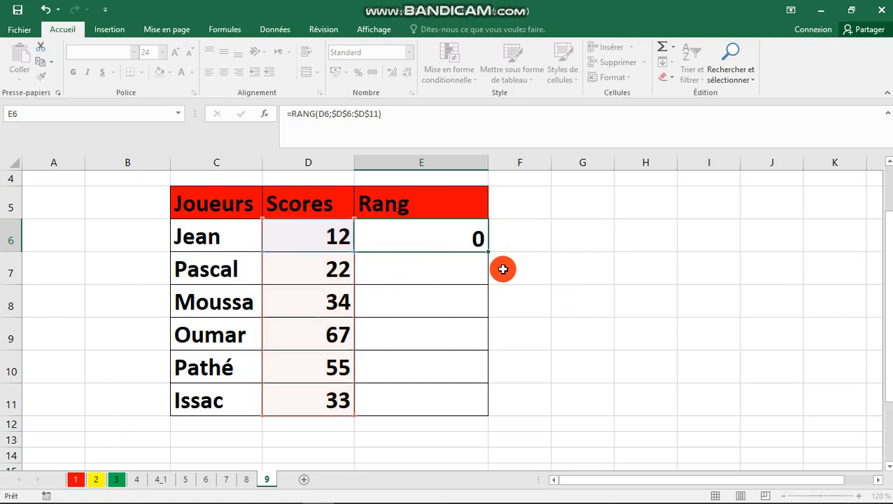
Step: Fill the rank formula from E6 down through E11 for the remaining players
left_click(451, 225)
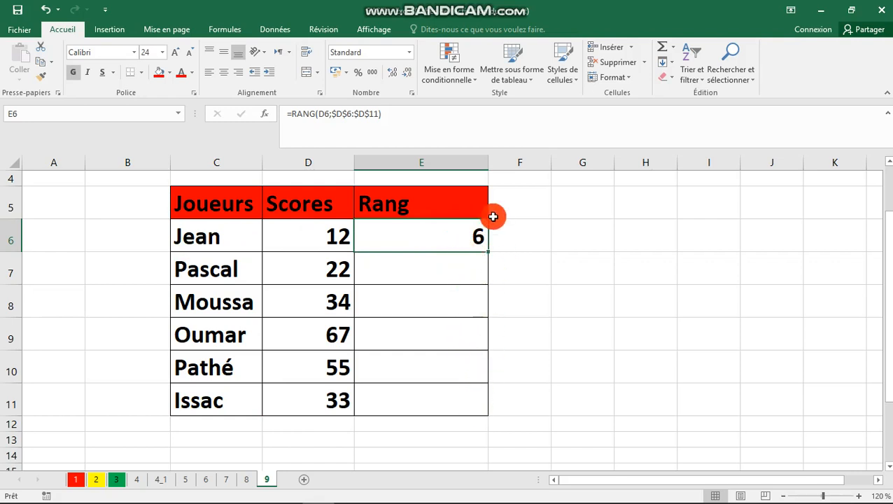
left_click_drag(488, 251, 469, 406)
left_click(618, 277)
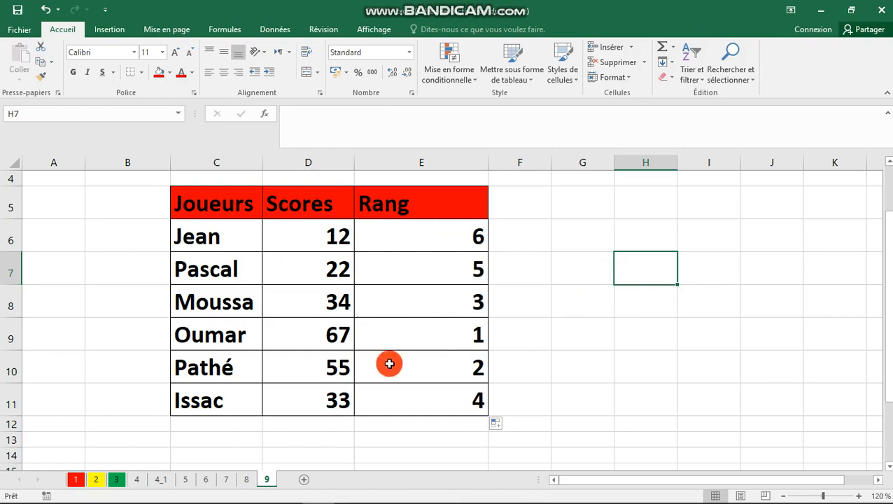
left_click(447, 342)
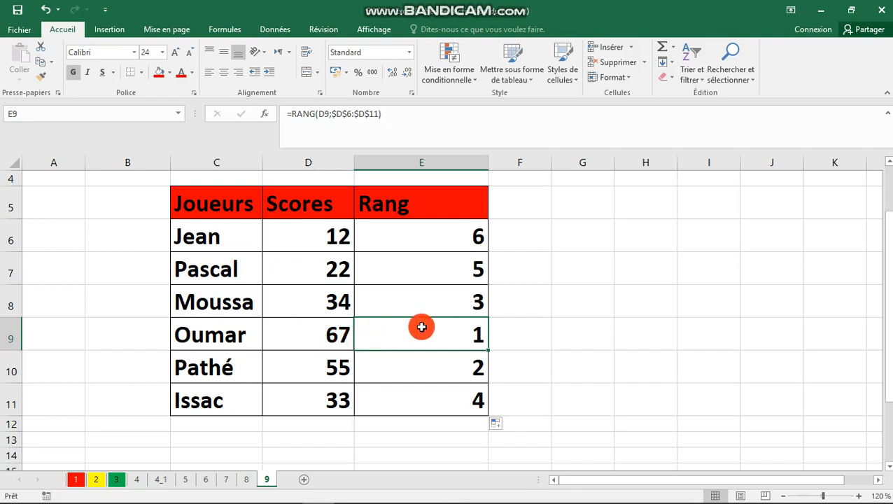
left_click(522, 332)
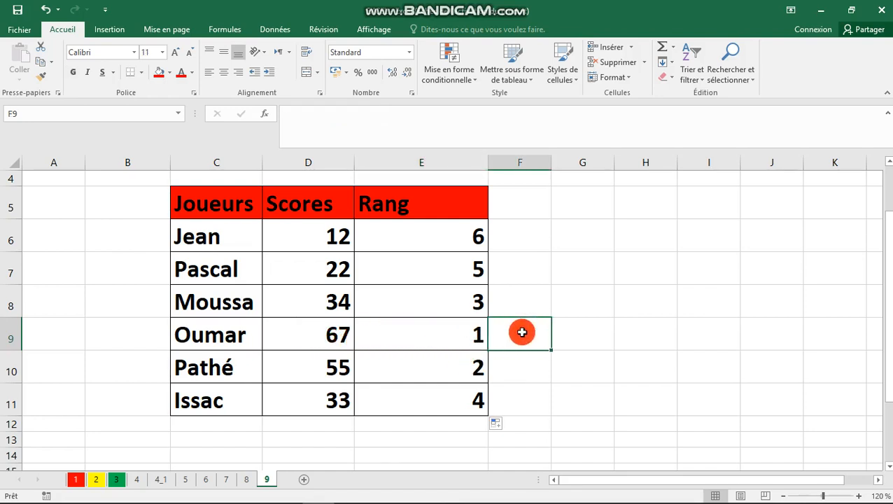
left_click(269, 254)
left_click(572, 299)
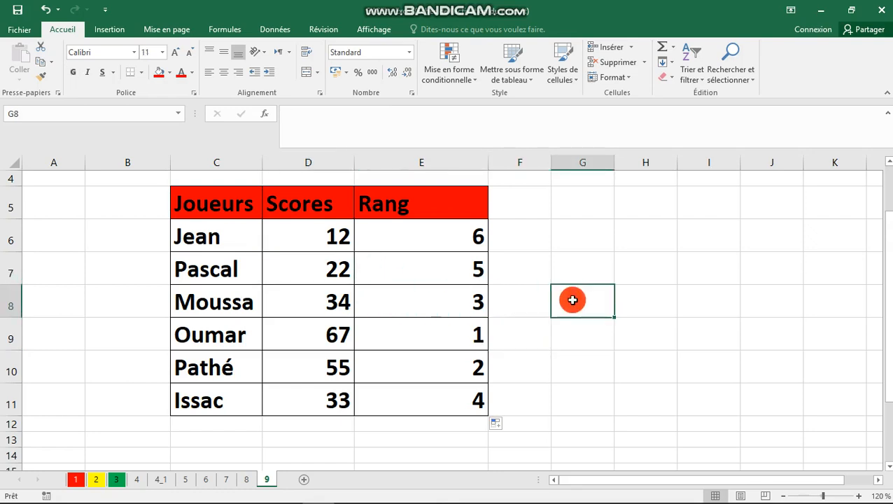
left_click_drag(480, 269, 478, 325)
left_click(599, 335)
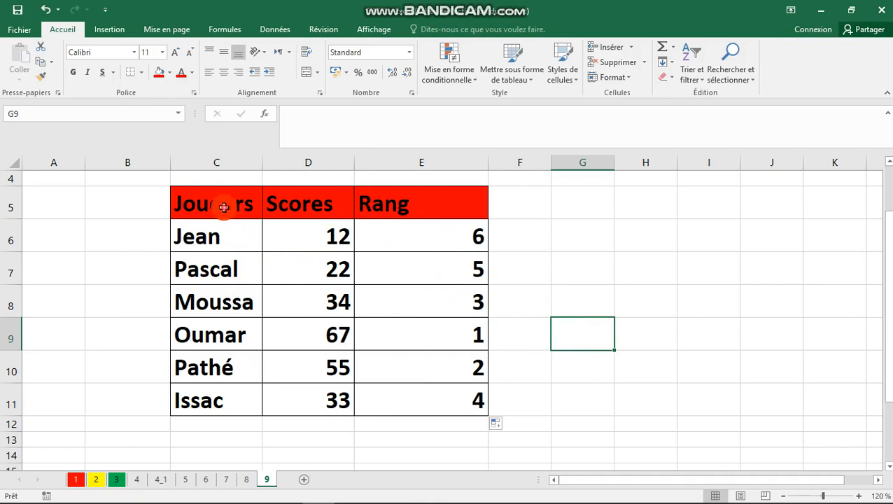
Step: Sort the table C5:E11, which has headers, by the values in Scores in the order "Du plus grand au plus petit"
left_click_drag(224, 207, 427, 394)
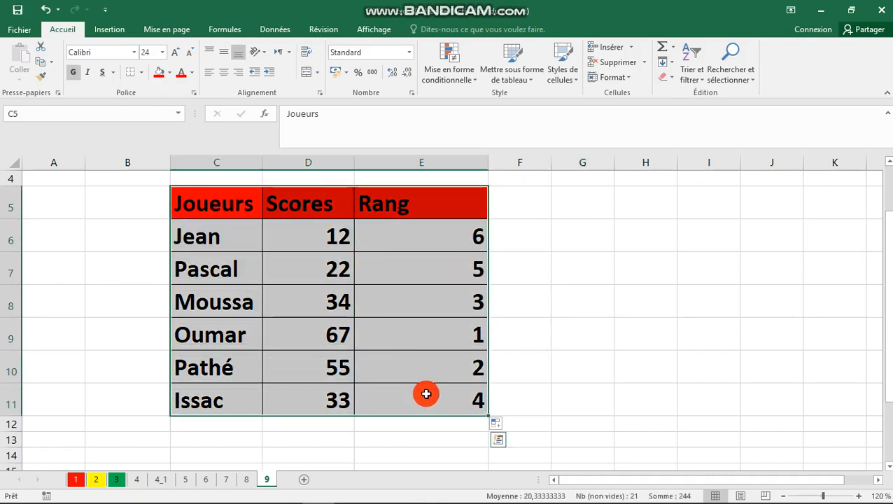
left_click(275, 35)
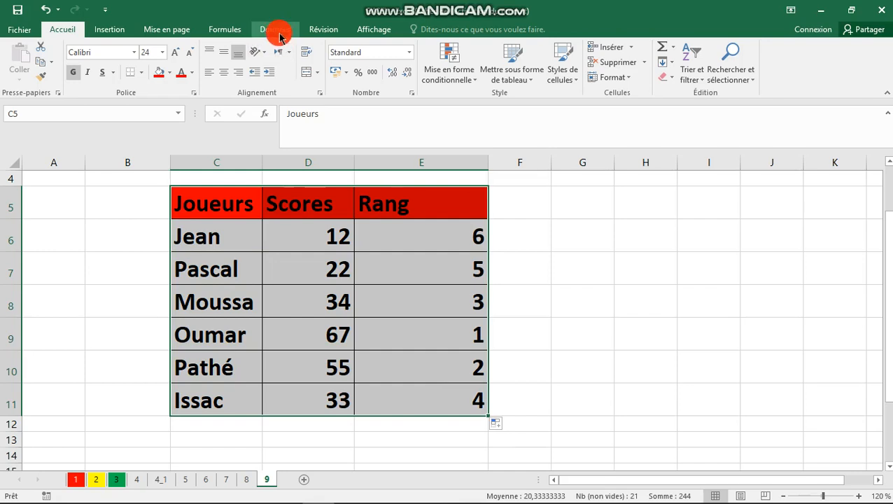
left_click(279, 34)
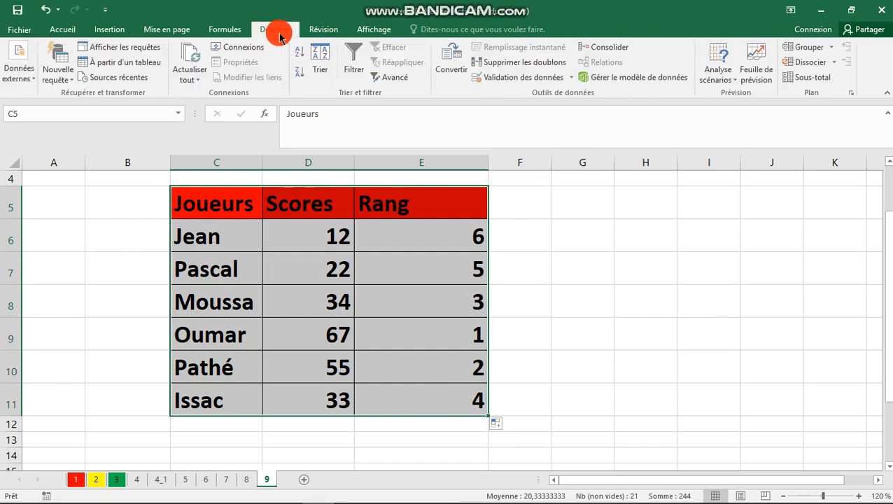
left_click(322, 67)
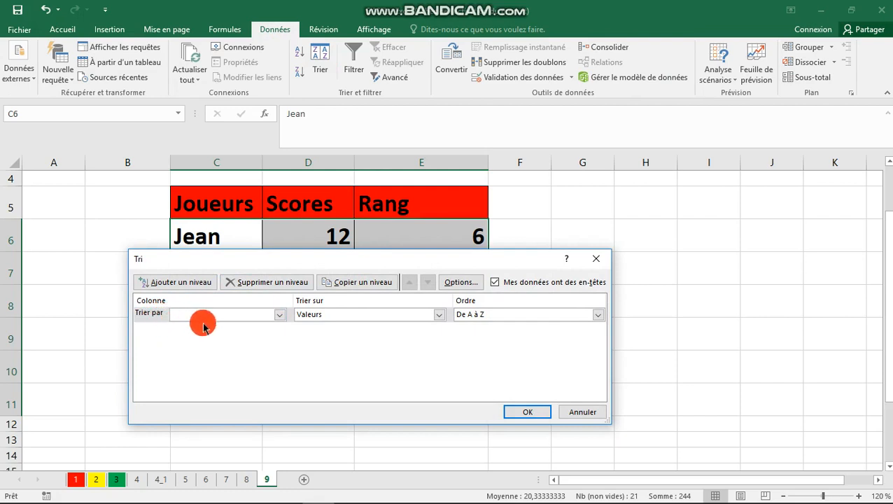
left_click(281, 316)
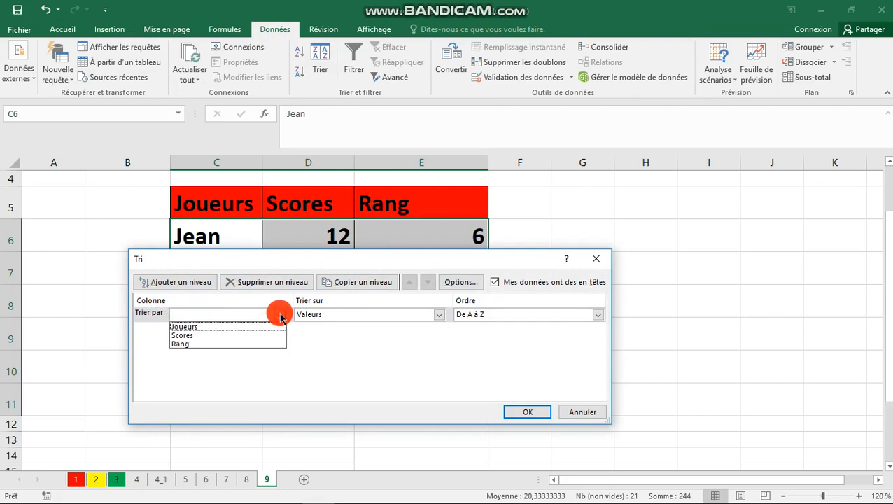
left_click(238, 336)
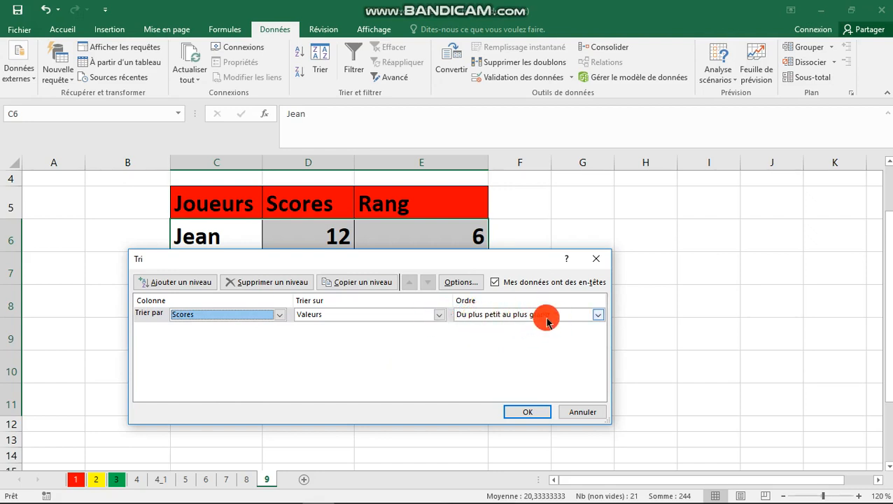
left_click(598, 316)
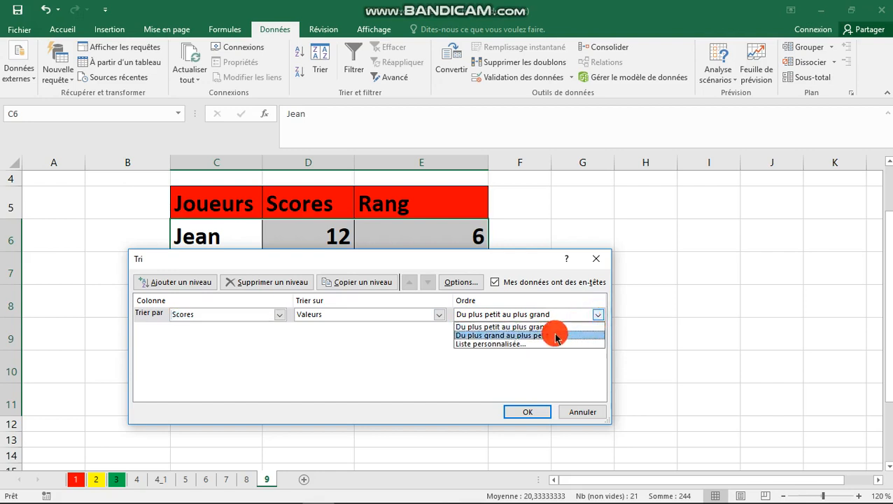
left_click(506, 336)
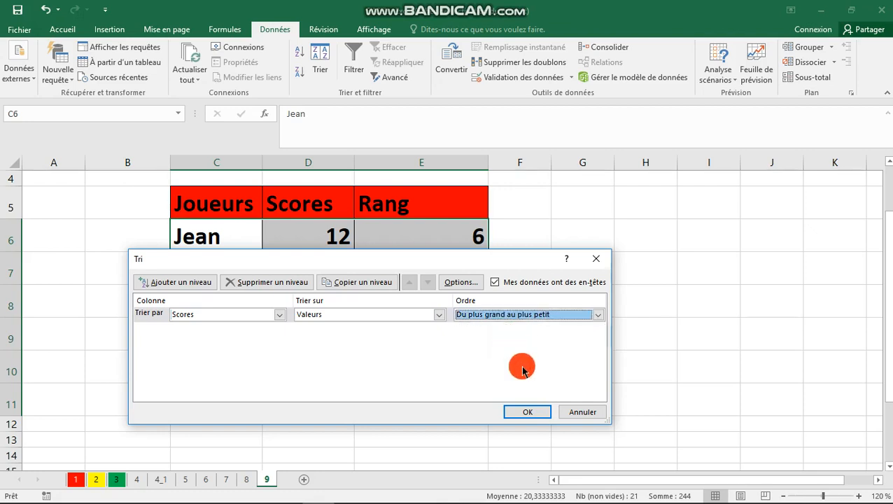
left_click(527, 413)
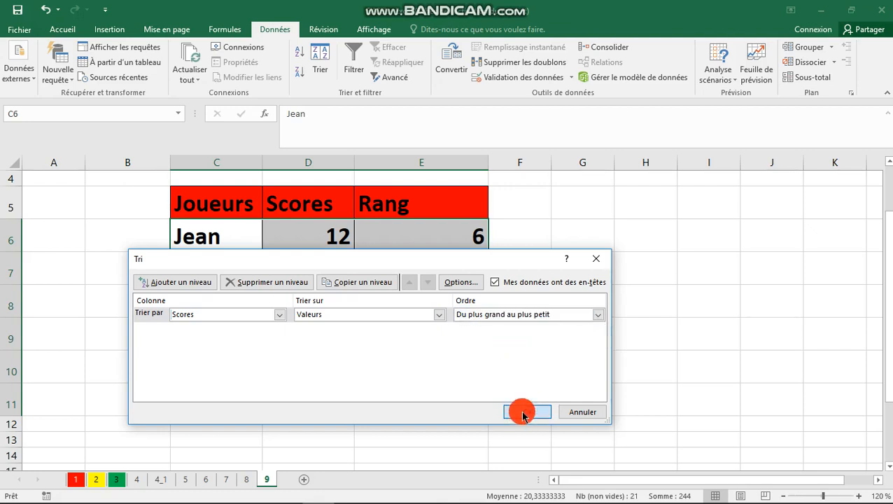
left_click(522, 413)
left_click(578, 314)
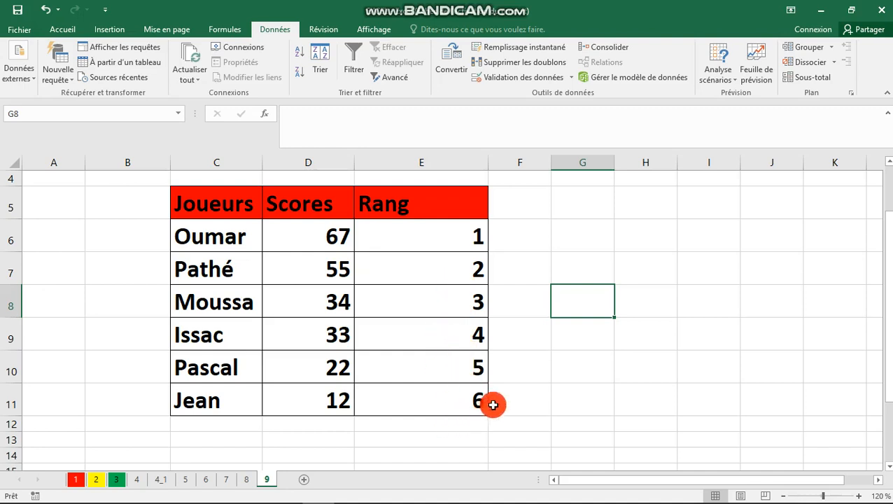
key("ctrl+Up")
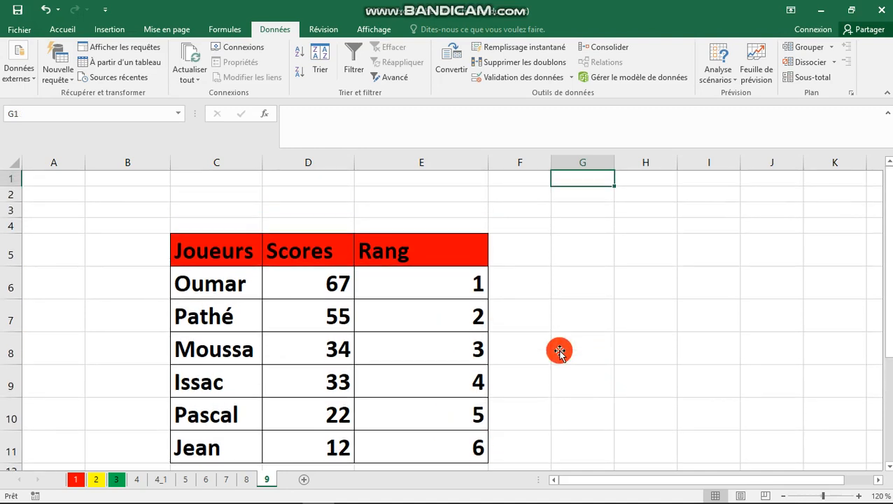